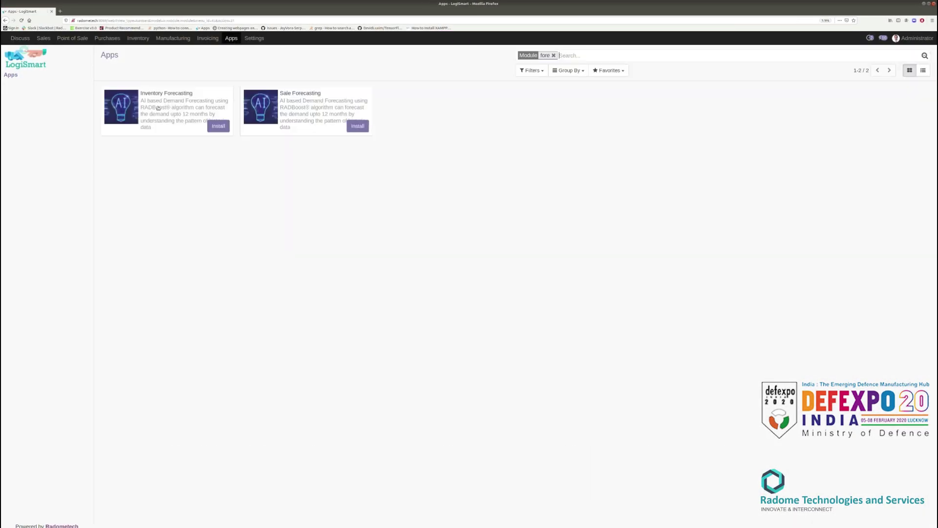
# Step: Open the Inventory Forecasting module from the forecasting apps list
pyautogui.click(158, 107)
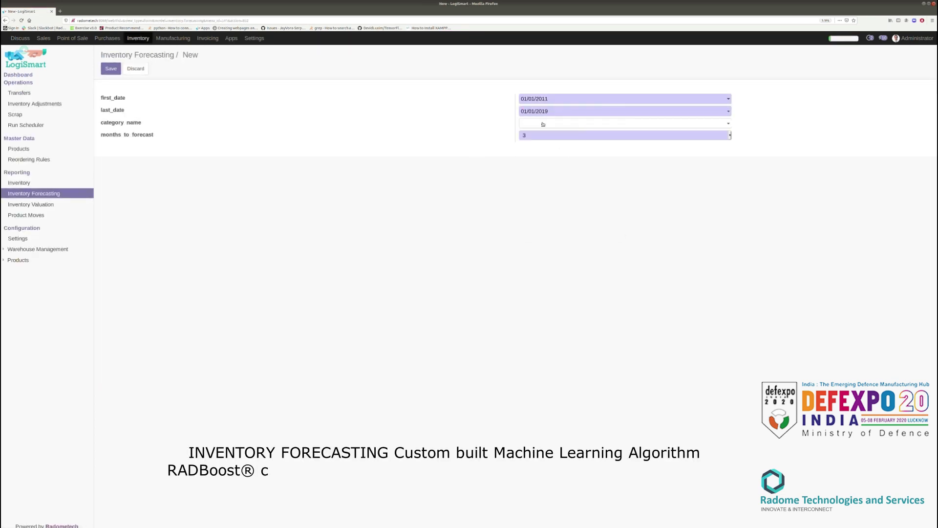
pyautogui.scroll(-1, 398, 237)
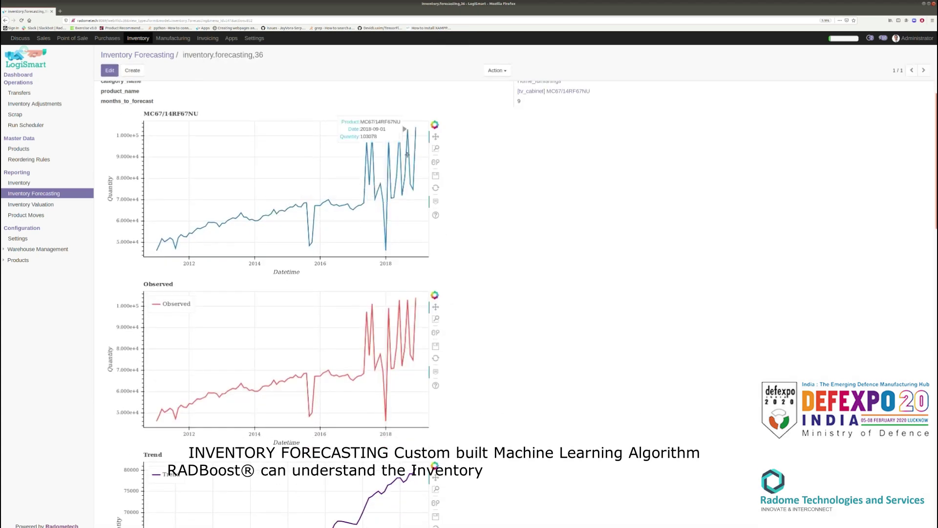
pyautogui.scroll(-2, 409, 214)
pyautogui.scroll(-3, 401, 293)
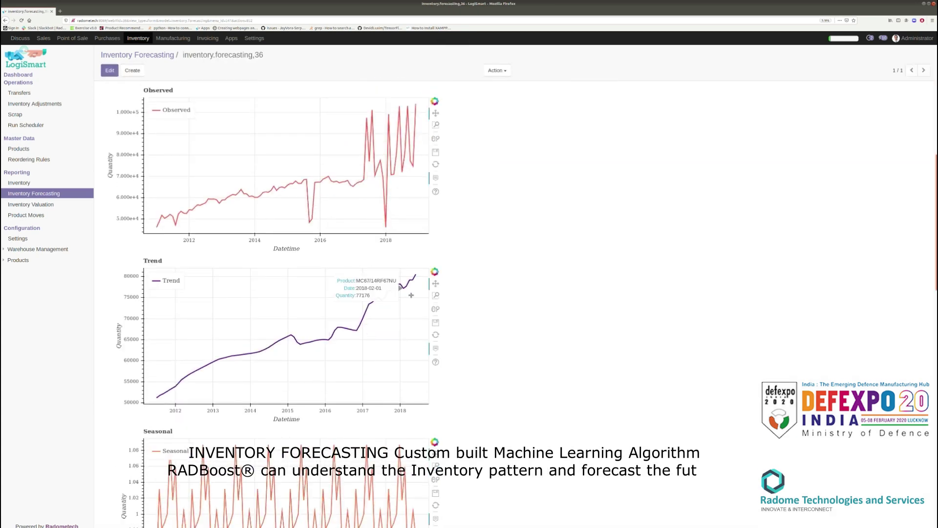
pyautogui.scroll(-3, 330, 332)
pyautogui.scroll(-1, 308, 315)
pyautogui.scroll(-3, 396, 351)
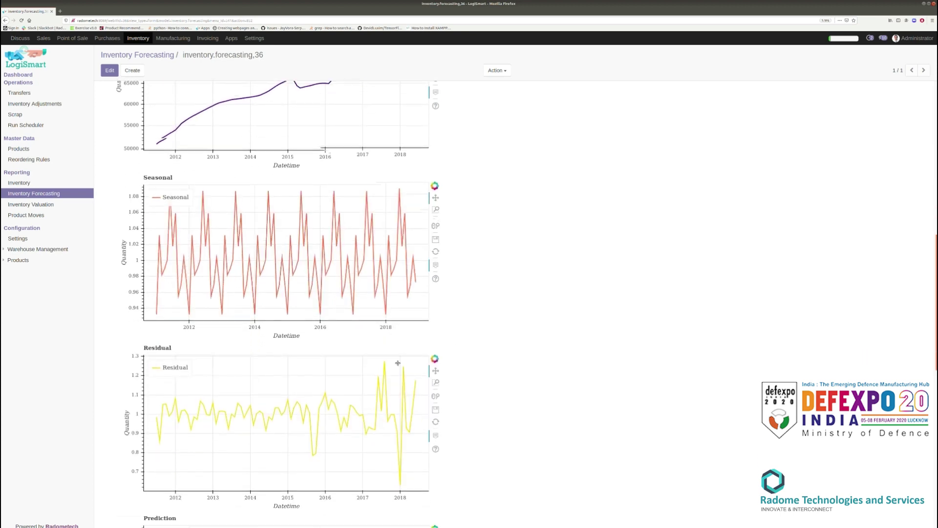
pyautogui.scroll(-5, 424, 327)
pyautogui.scroll(-3, 364, 310)
pyautogui.scroll(-3, 395, 304)
pyautogui.scroll(-3, 395, 303)
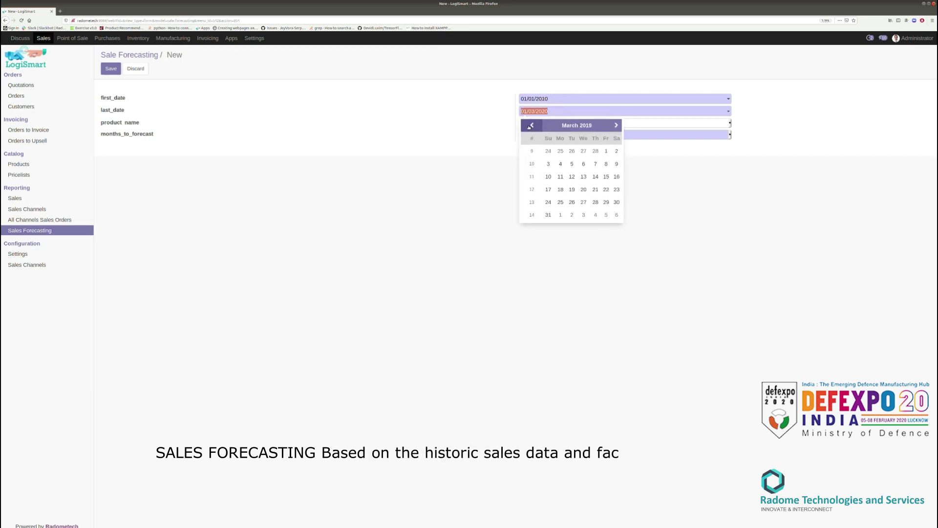
# Step: Set 12 months to forecast and save the sales forecast to generate its charts
pyautogui.click(550, 127)
pyautogui.click(535, 179)
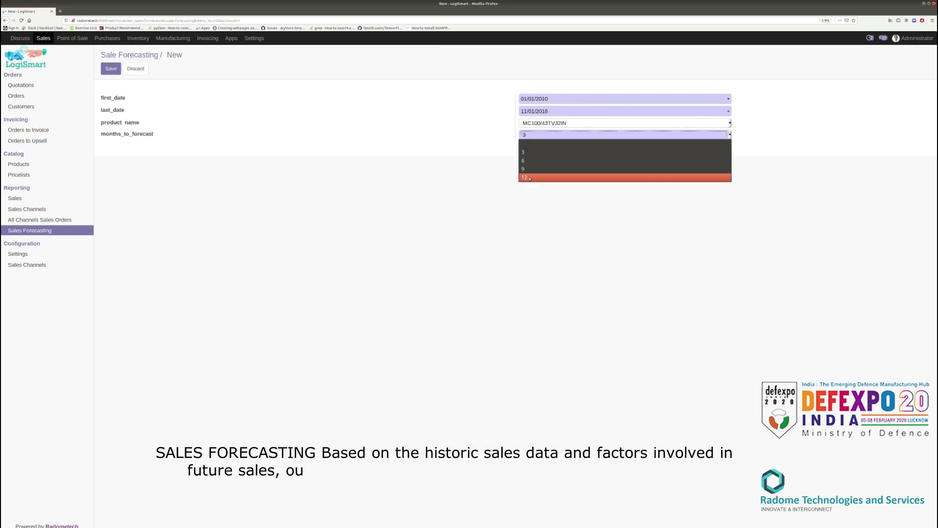
pyautogui.click(108, 70)
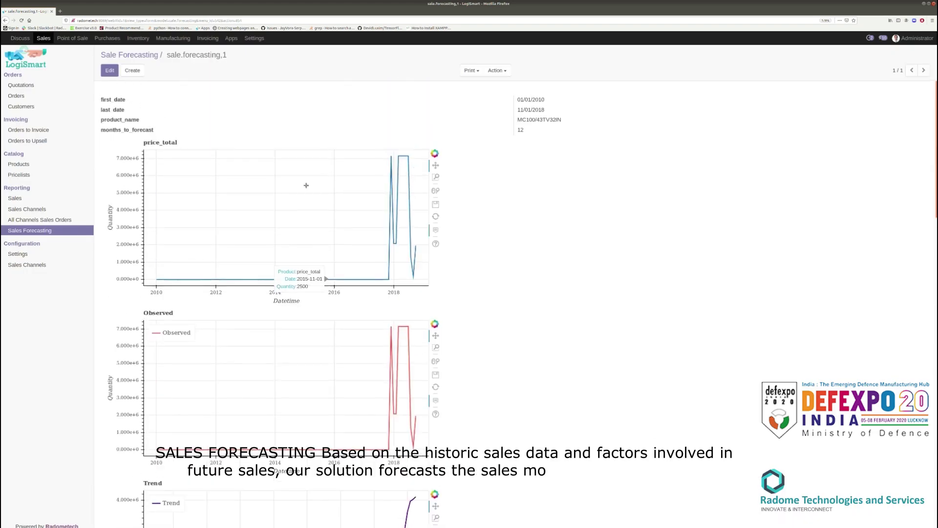
pyautogui.scroll(-3, 423, 190)
pyautogui.scroll(-3, 423, 190)
pyautogui.scroll(-3, 389, 205)
pyautogui.scroll(-3, 390, 242)
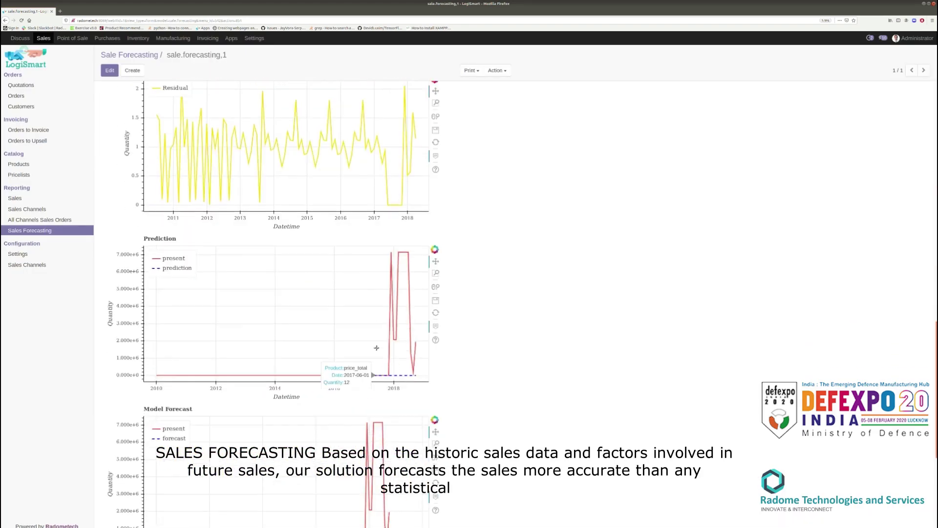